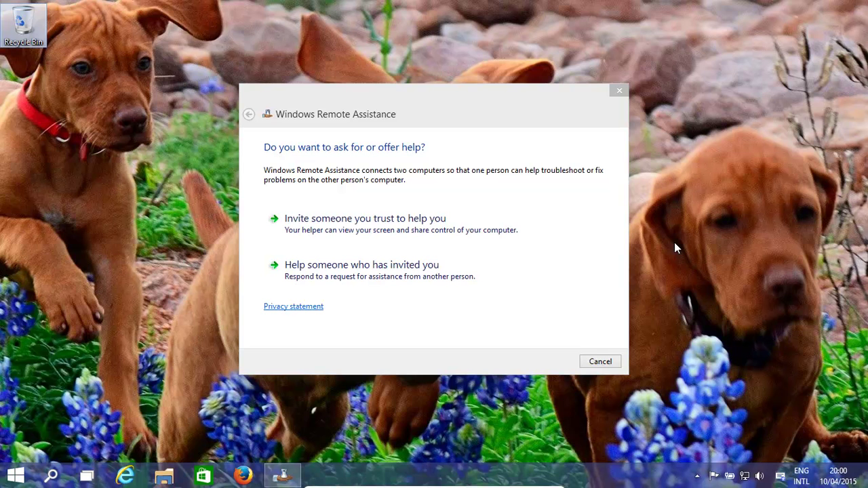
Search the computer for "allow" and open the setting that allows remote access to this computer
{"action": "left_click", "coordinate": [15, 475]}
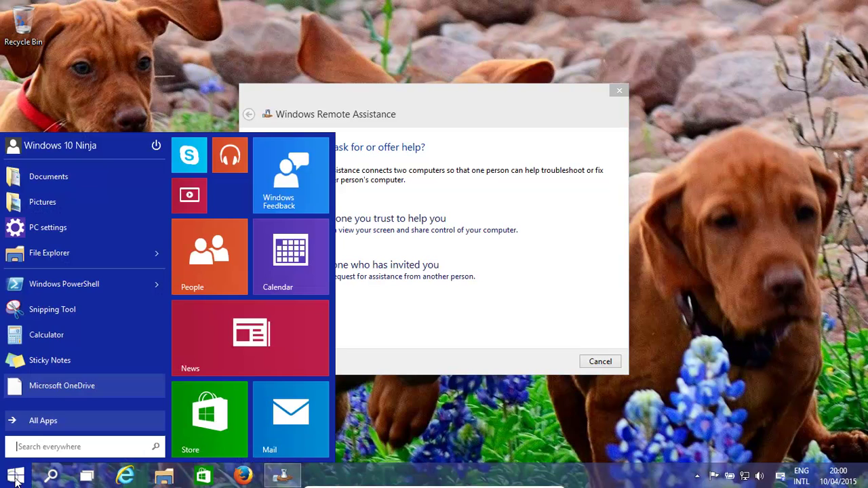
{"action": "type", "text": "REMOME"}
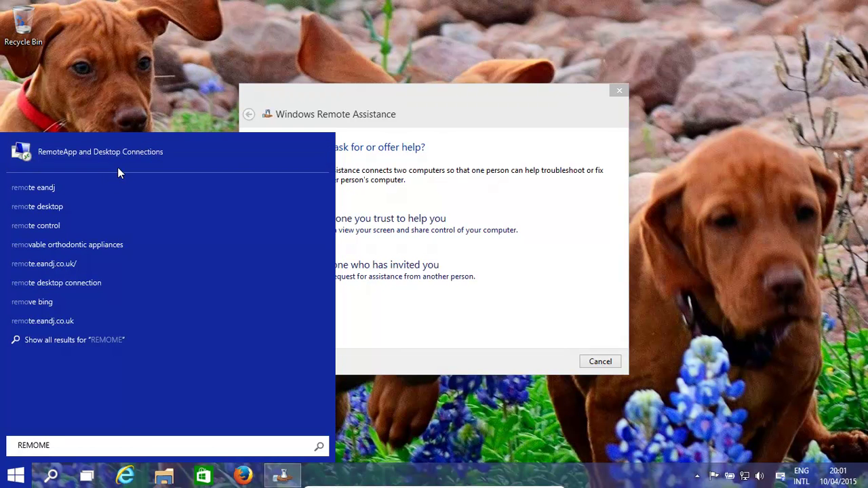
{"action": "key", "text": "BackSpace"}
{"action": "key", "text": "BackSpace"}
{"action": "key", "text": "BackSpace"}
{"action": "key", "text": "BackSpace"}
{"action": "key", "text": "BackSpace"}
{"action": "key", "text": "BackSpace"}
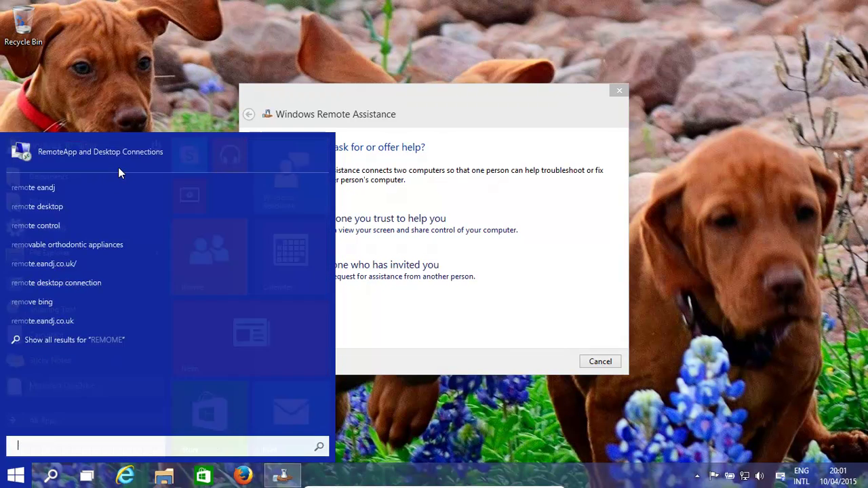
{"action": "type", "text": "allow"}
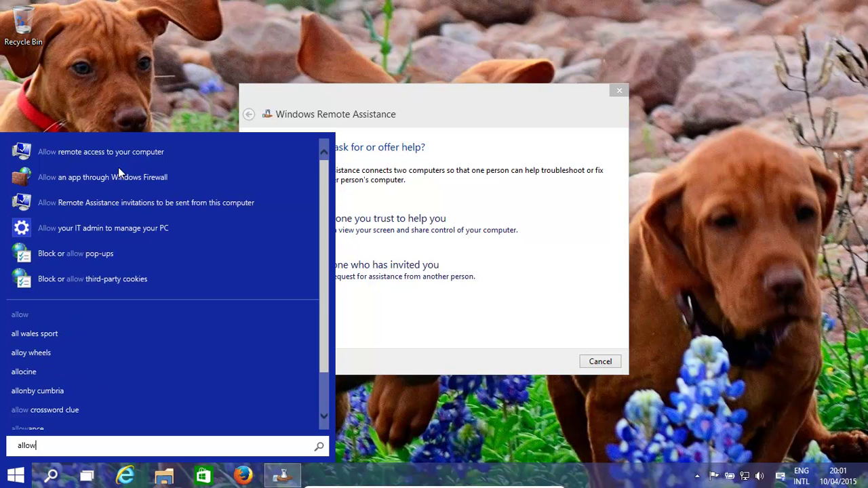
{"action": "left_click", "coordinate": [122, 150]}
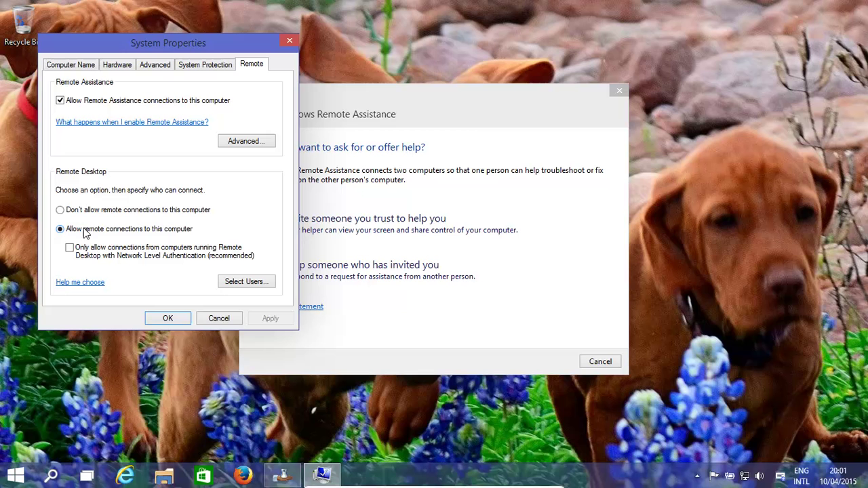
Allow both Remote Desktop connections and Remote Assistance connections to this computer
{"action": "left_click", "coordinate": [108, 231]}
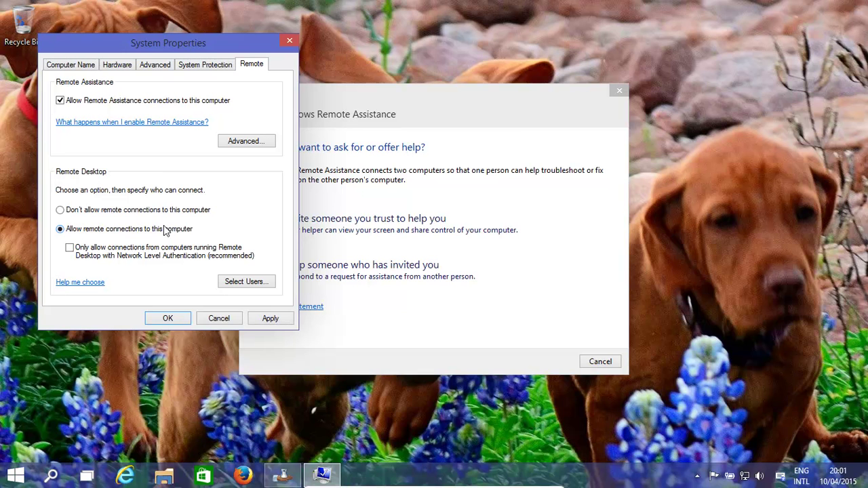
{"action": "left_click", "coordinate": [74, 101]}
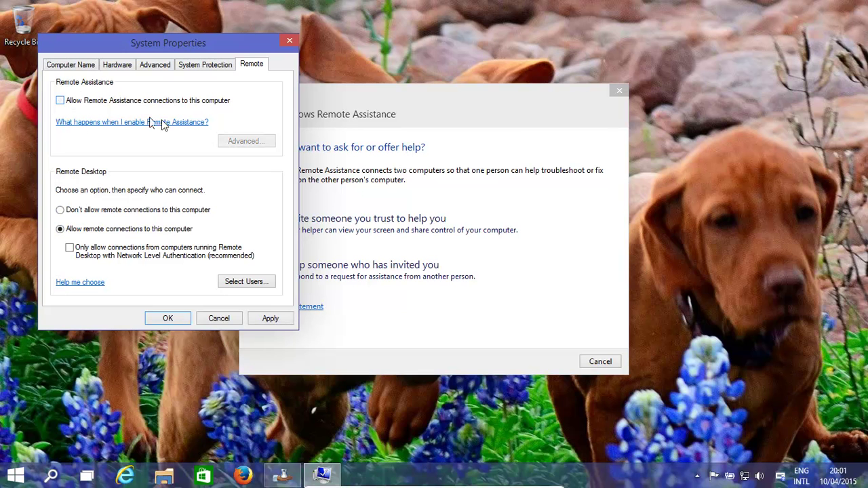
{"action": "left_click", "coordinate": [64, 99]}
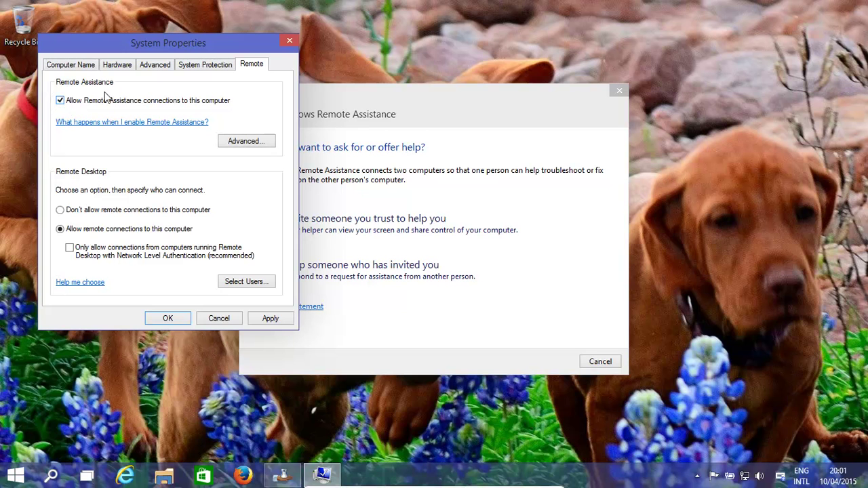
Limit Remote Assistance invitations to computers running Windows Vista or later in the advanced settings and save the system properties
{"action": "left_click", "coordinate": [247, 143]}
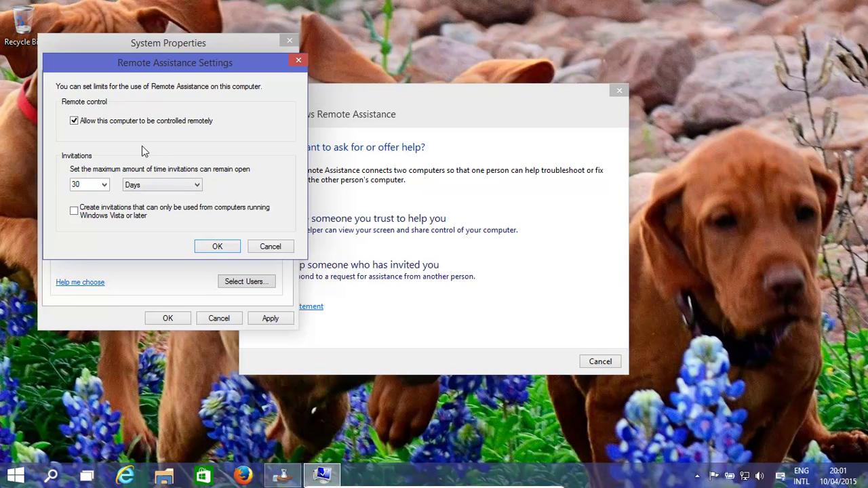
{"action": "left_click", "coordinate": [73, 211]}
{"action": "left_click", "coordinate": [222, 248]}
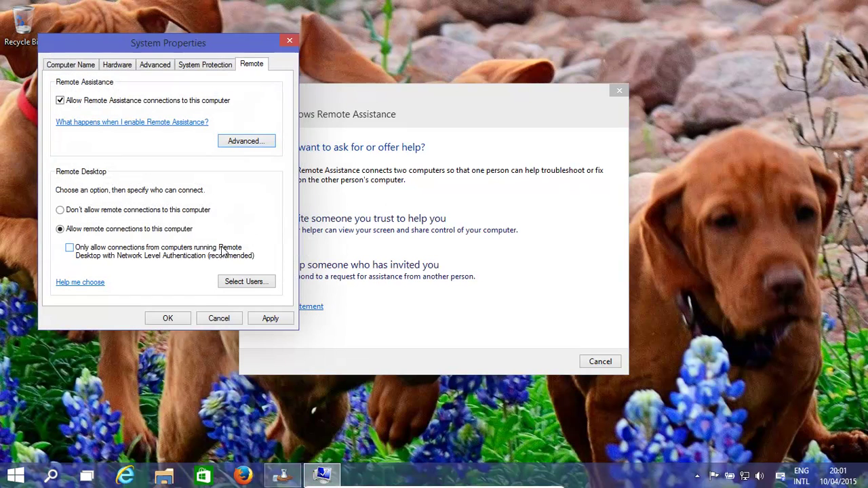
{"action": "left_click", "coordinate": [170, 318]}
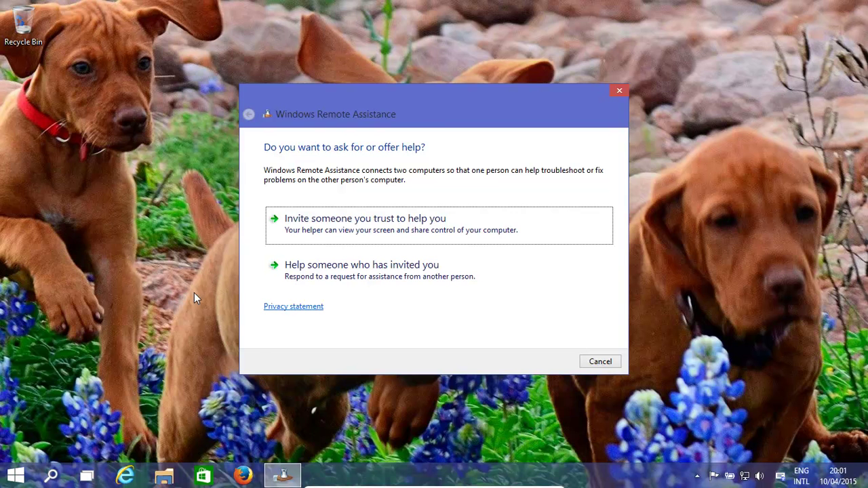
Run msra.exe to invite a trusted helper through Easy Connect, and close that invitation
{"action": "key", "text": "super+r"}
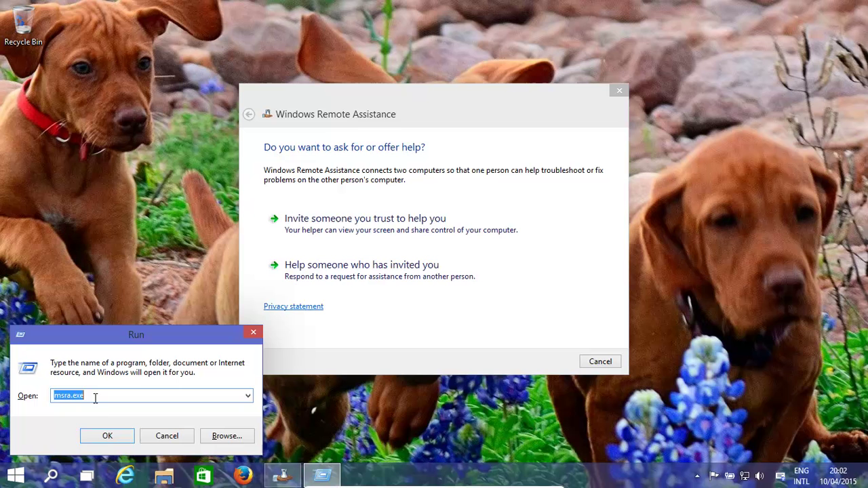
{"action": "left_click", "coordinate": [112, 439]}
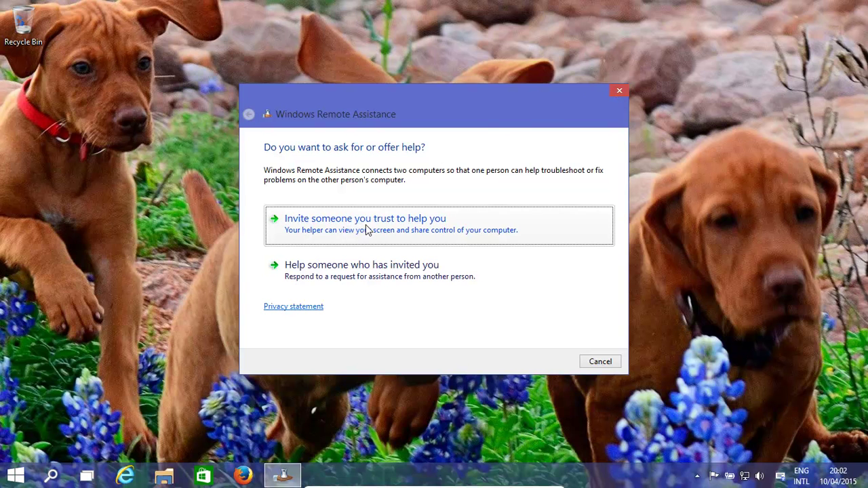
{"action": "left_click", "coordinate": [366, 230]}
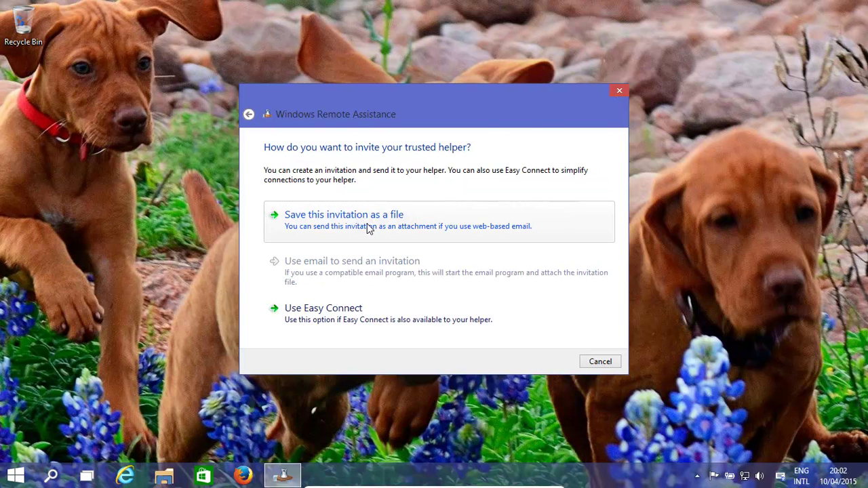
{"action": "left_click", "coordinate": [350, 321]}
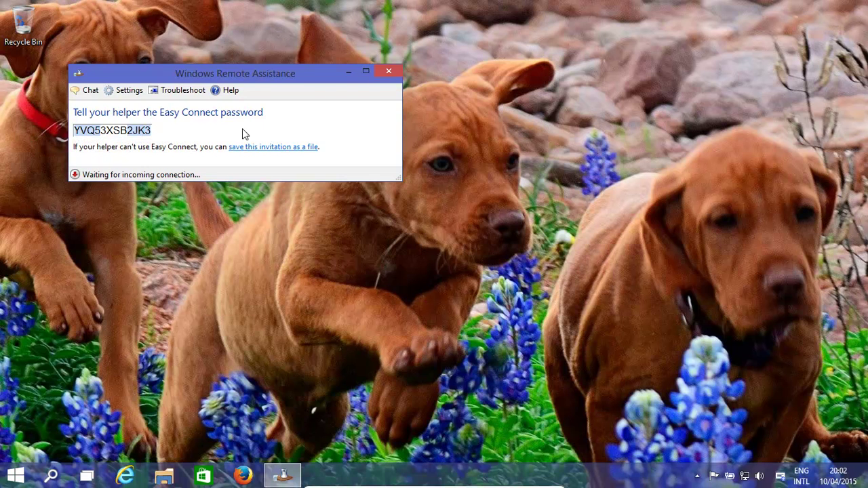
{"action": "left_click", "coordinate": [388, 72]}
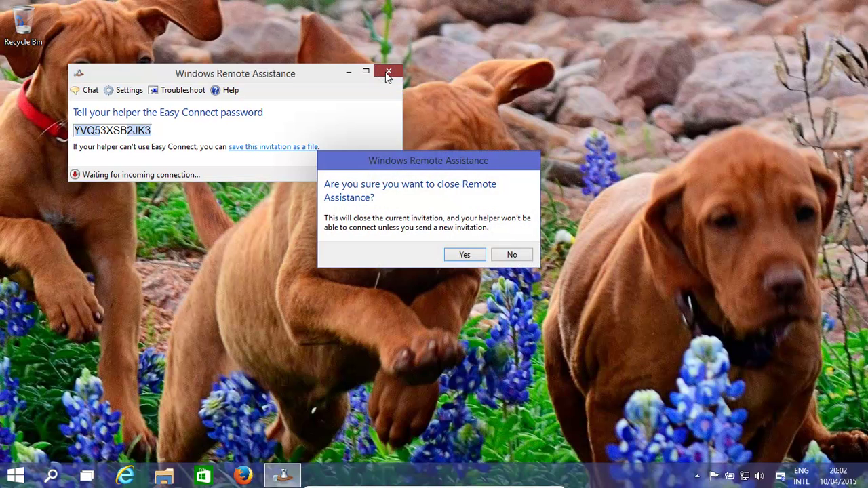
{"action": "left_click", "coordinate": [464, 255]}
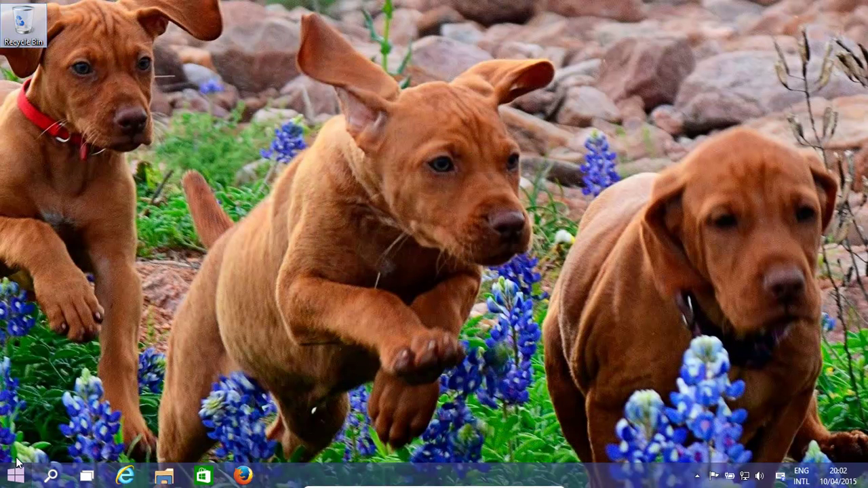
Run msra.exe and save a helper invitation on the Desktop as a file named Invitation, moving the password window aside
{"action": "key", "text": "super+r"}
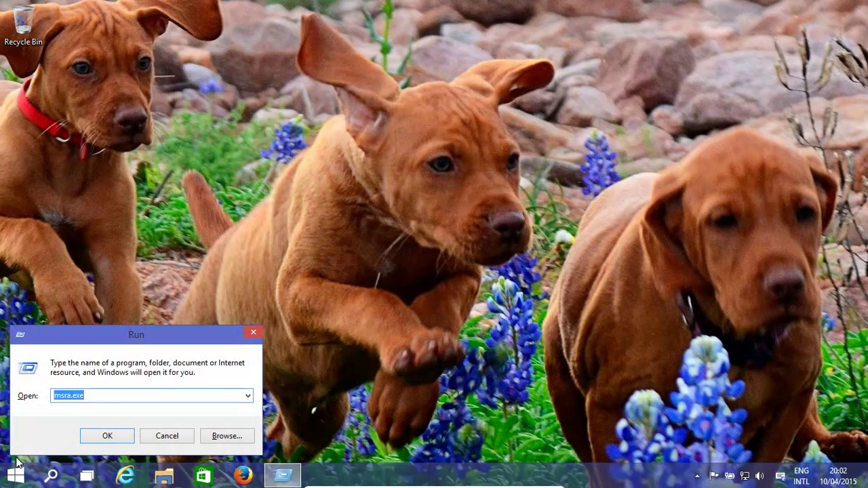
{"action": "key", "text": "Return"}
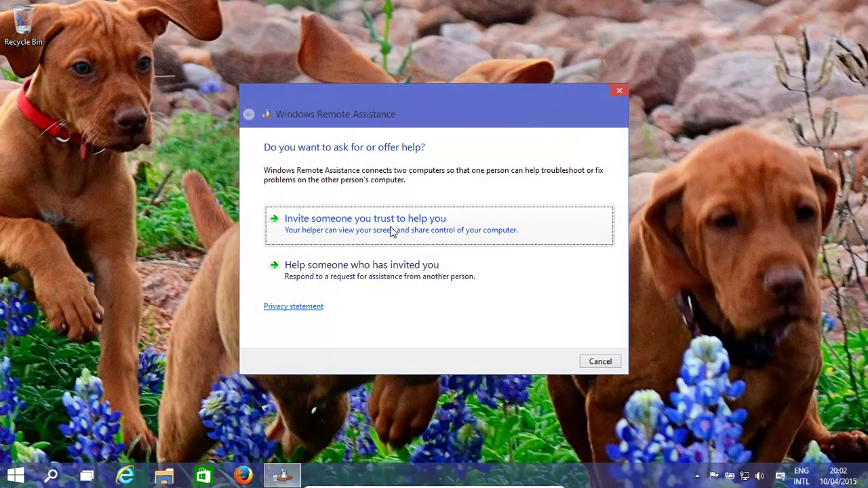
{"action": "left_click", "coordinate": [380, 221]}
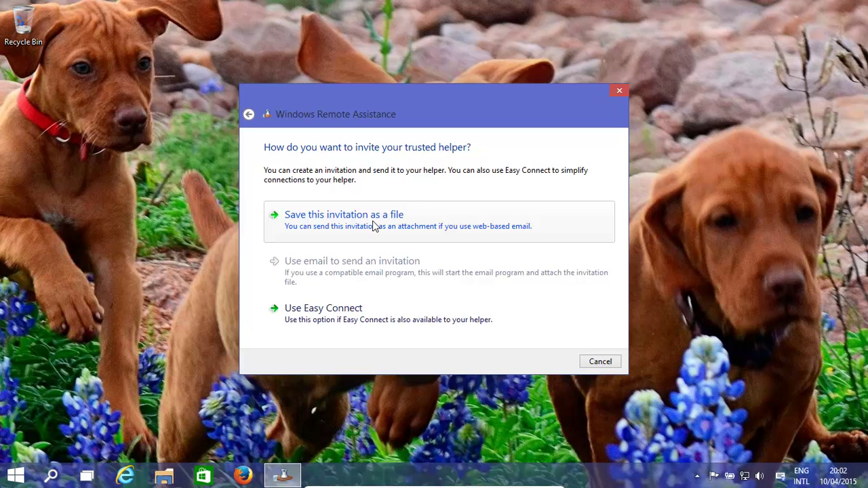
{"action": "left_click", "coordinate": [375, 225]}
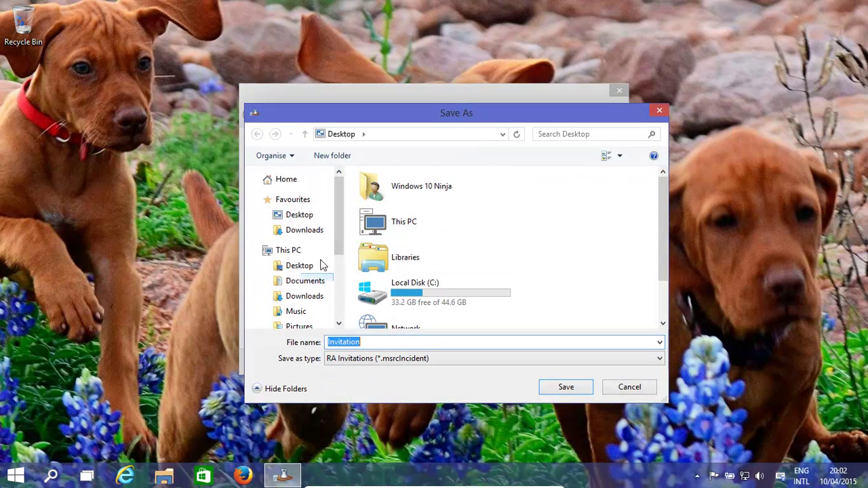
{"action": "left_click", "coordinate": [307, 215]}
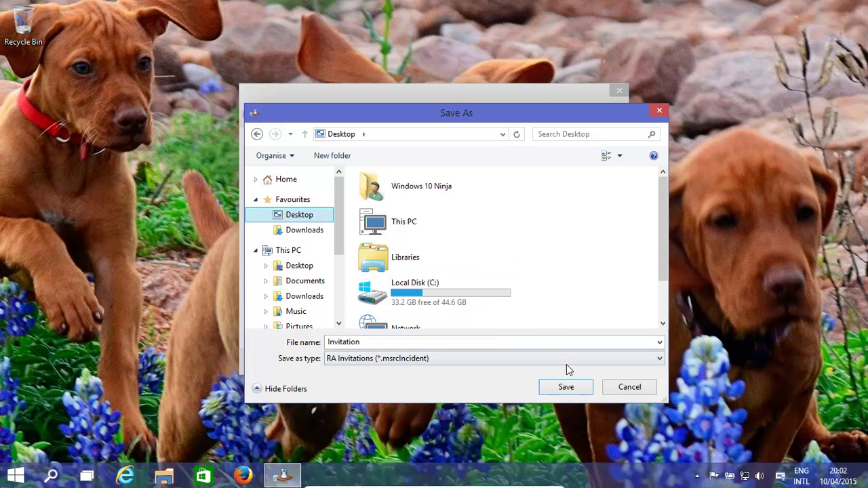
{"action": "left_click", "coordinate": [564, 388]}
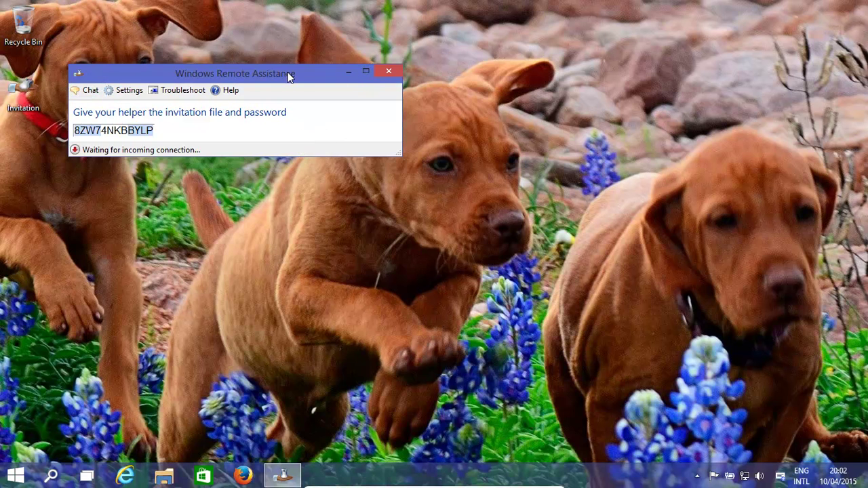
{"action": "left_click_drag", "start_coordinate": [279, 78], "coordinate": [453, 93]}
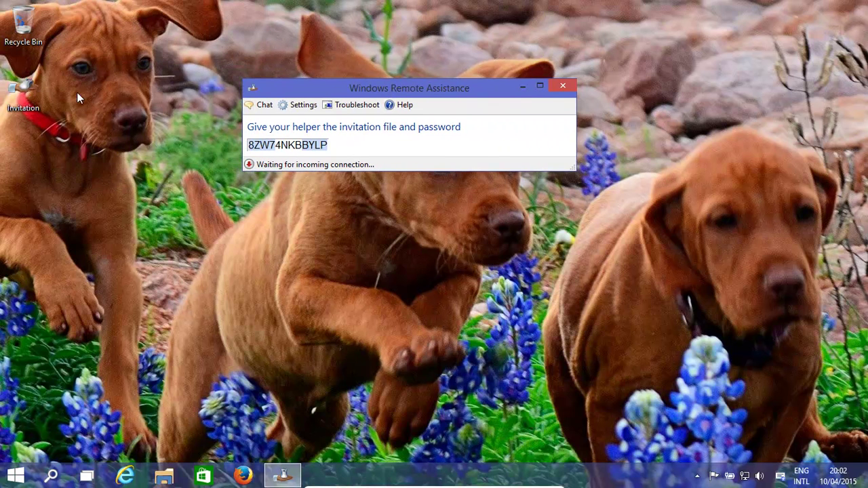
Open the Invitation file on the helper's desktop and enter the Remote Assistance connection password
{"action": "left_click", "coordinate": [30, 93]}
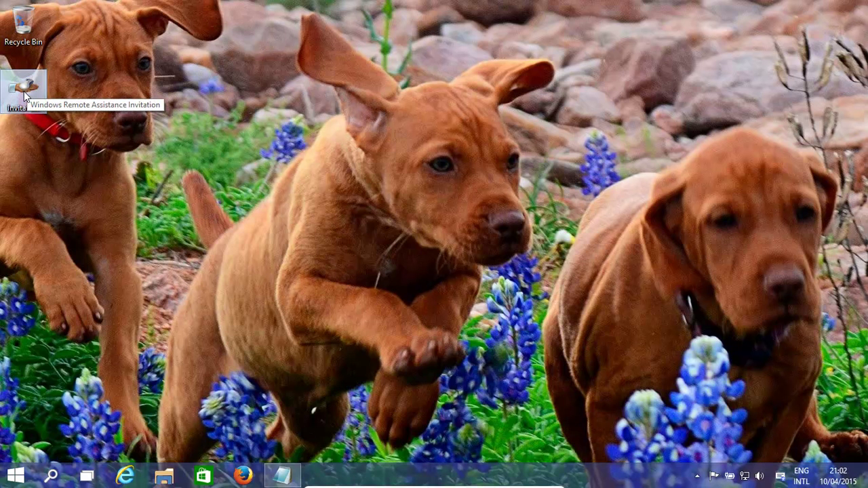
{"action": "double_click", "coordinate": [19, 96]}
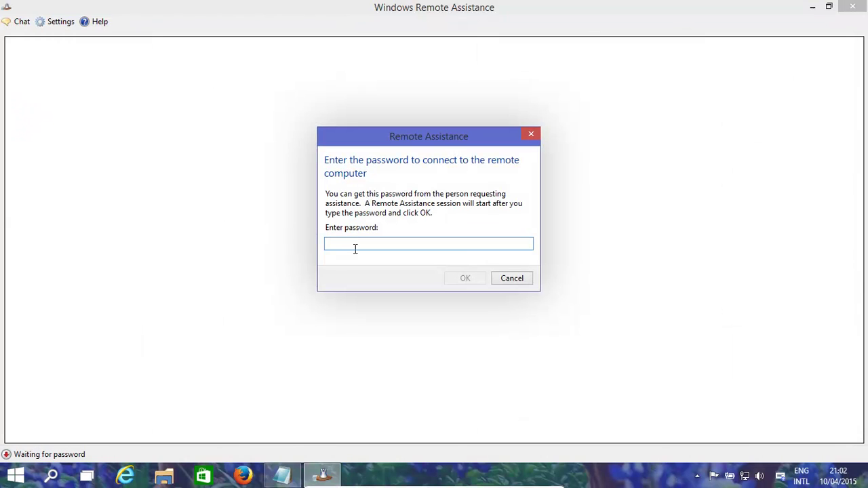
{"action": "key", "text": "ctrl+v"}
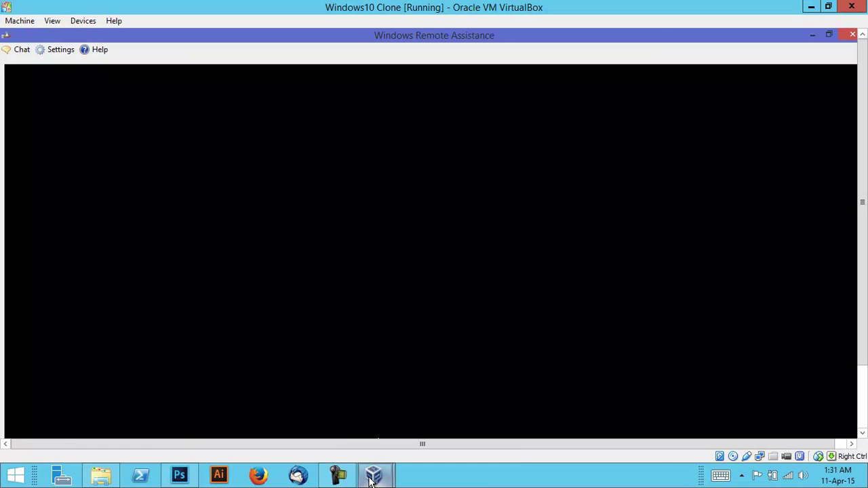
Switch to the Server002 virtual machine and allow the helper to connect to the computer
{"action": "mouse_move", "coordinate": [372, 480]}
{"action": "left_click", "coordinate": [306, 372]}
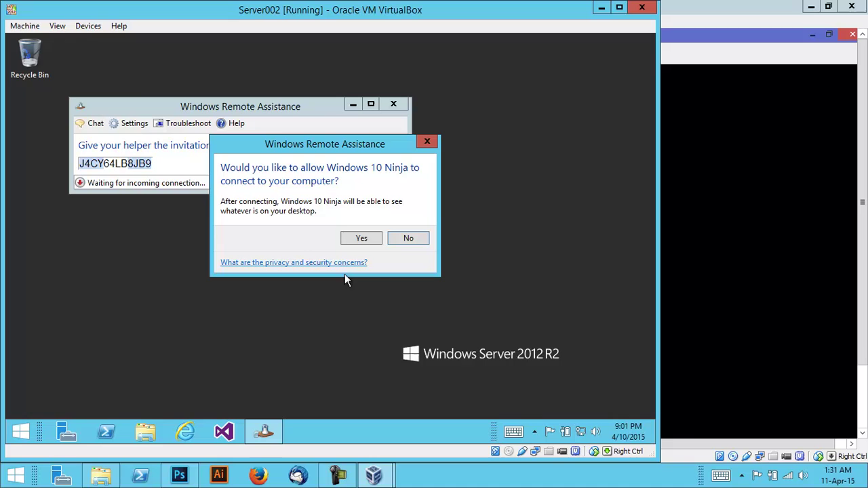
{"action": "left_click", "coordinate": [361, 238]}
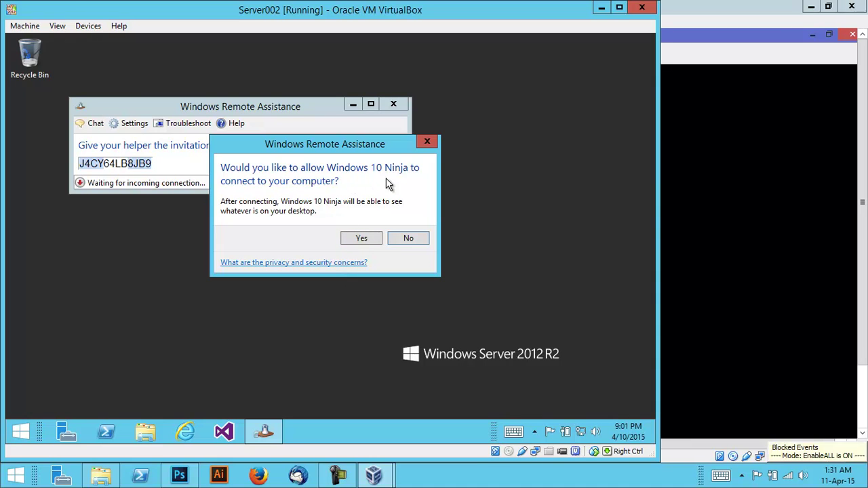
{"action": "left_click", "coordinate": [362, 241]}
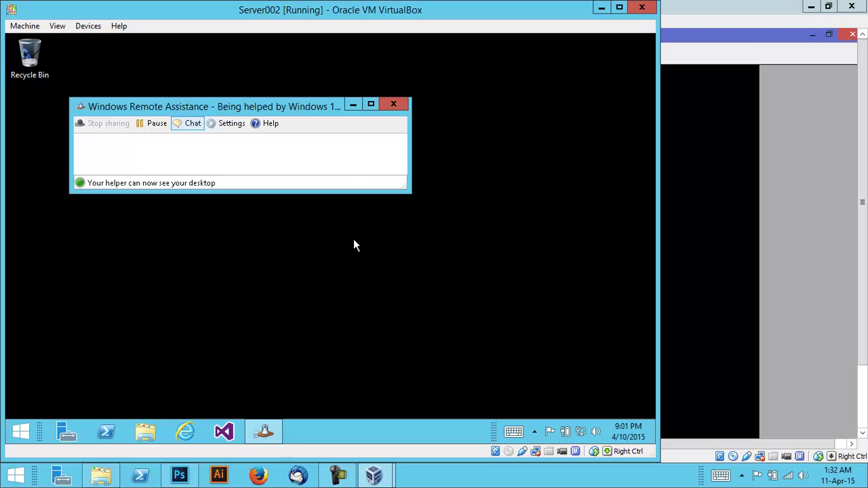
Request control from the Windows10 Clone machine, and grant the helper shared control of the desktop on Server002
{"action": "left_click", "coordinate": [745, 41]}
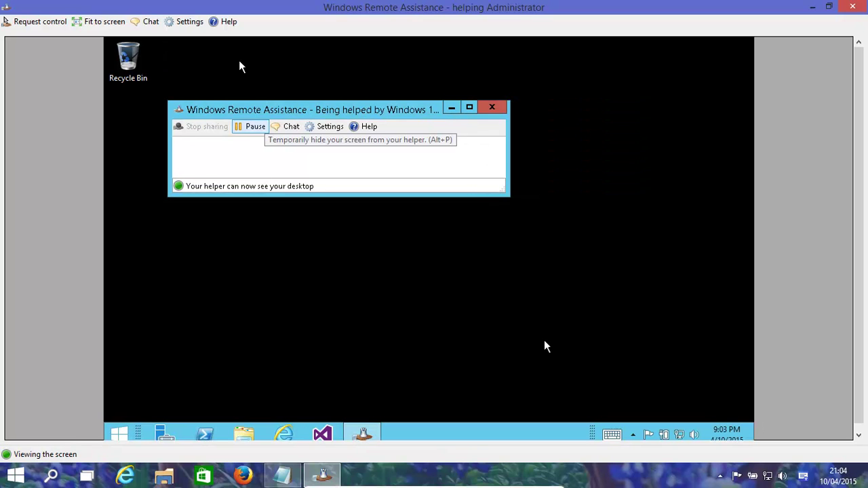
{"action": "left_click", "coordinate": [51, 23]}
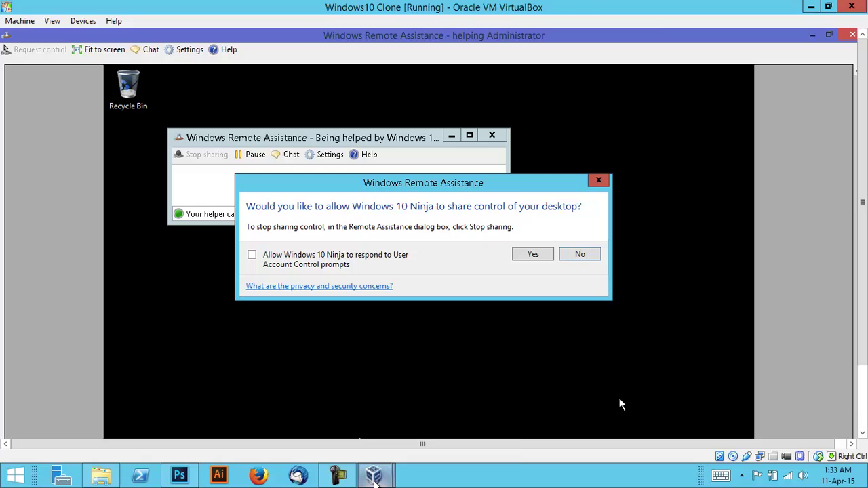
{"action": "mouse_move", "coordinate": [375, 480]}
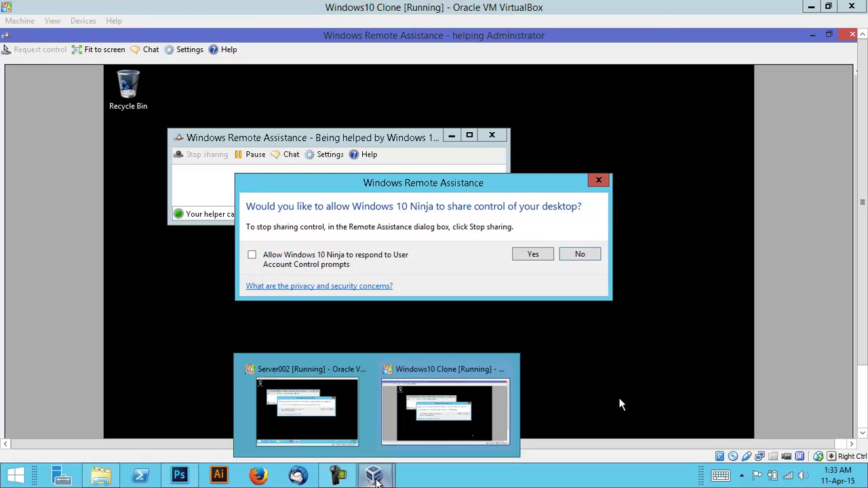
{"action": "left_click", "coordinate": [331, 376]}
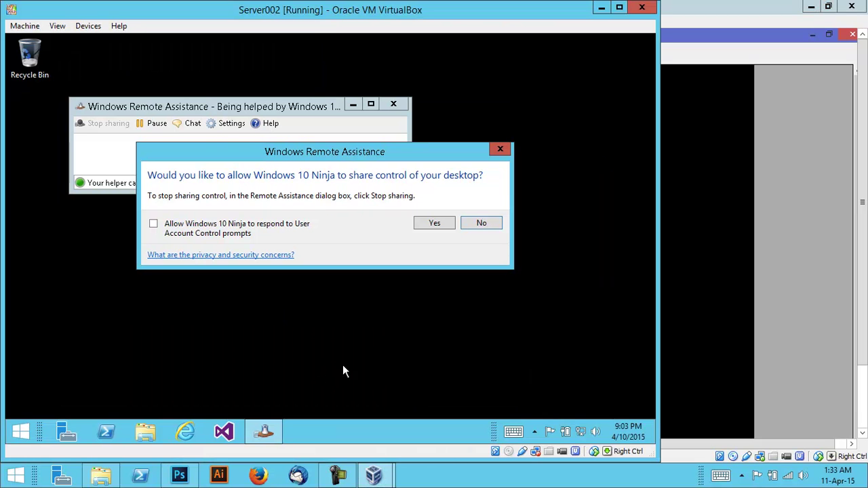
{"action": "left_click", "coordinate": [435, 226]}
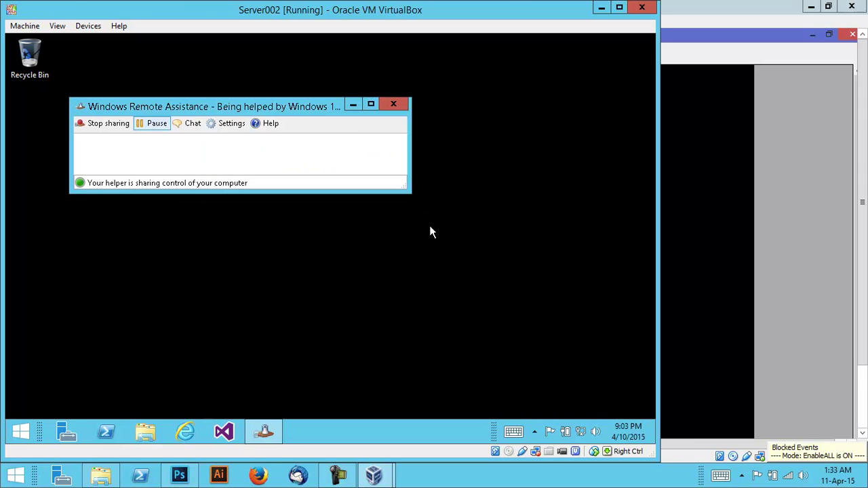
Switch back to Windows10 Clone and test the shared control by opening and closing File Explorer on the remote desktop
{"action": "left_click", "coordinate": [377, 475]}
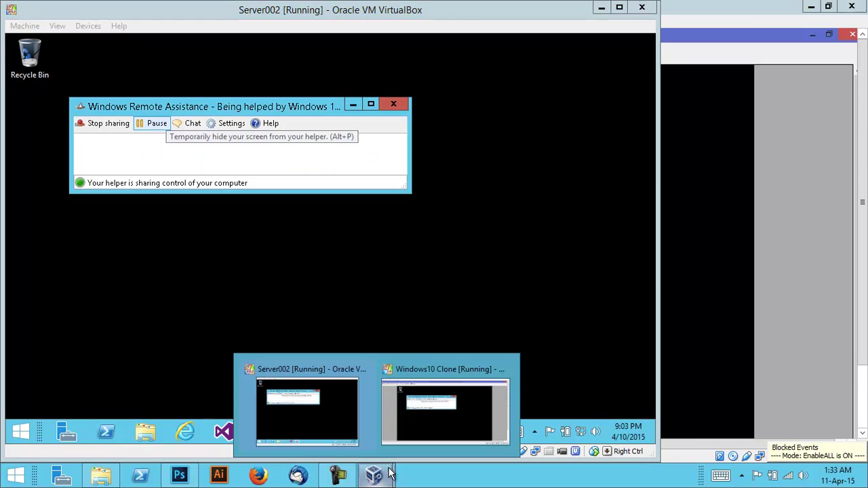
{"action": "left_click", "coordinate": [438, 366]}
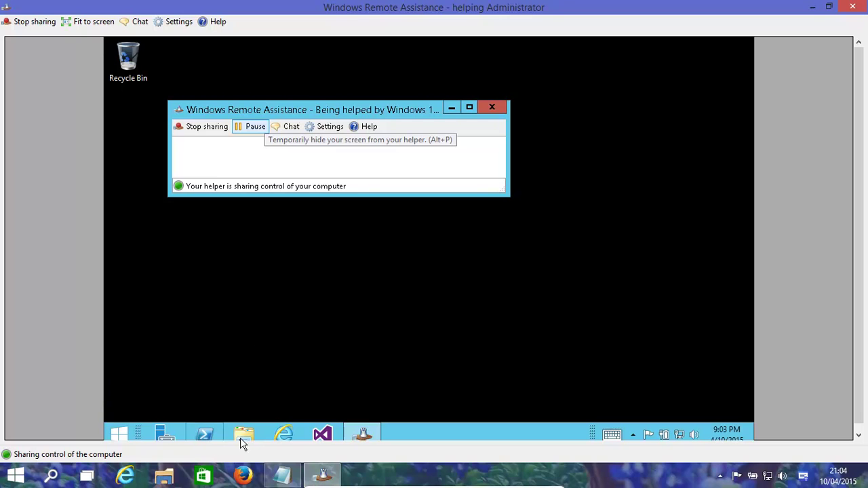
{"action": "left_click", "coordinate": [244, 437]}
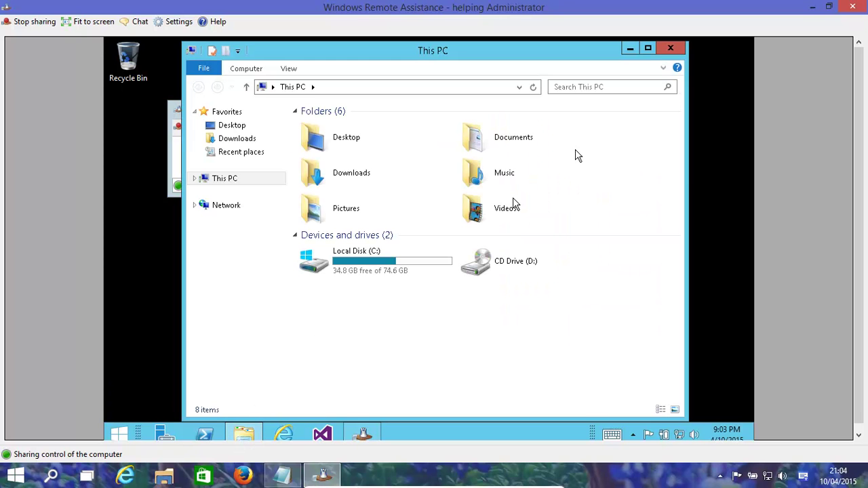
{"action": "left_click", "coordinate": [672, 48]}
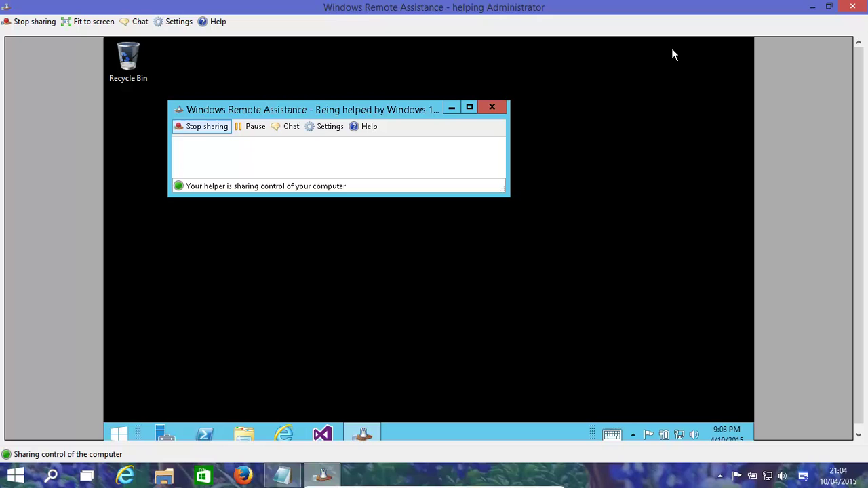